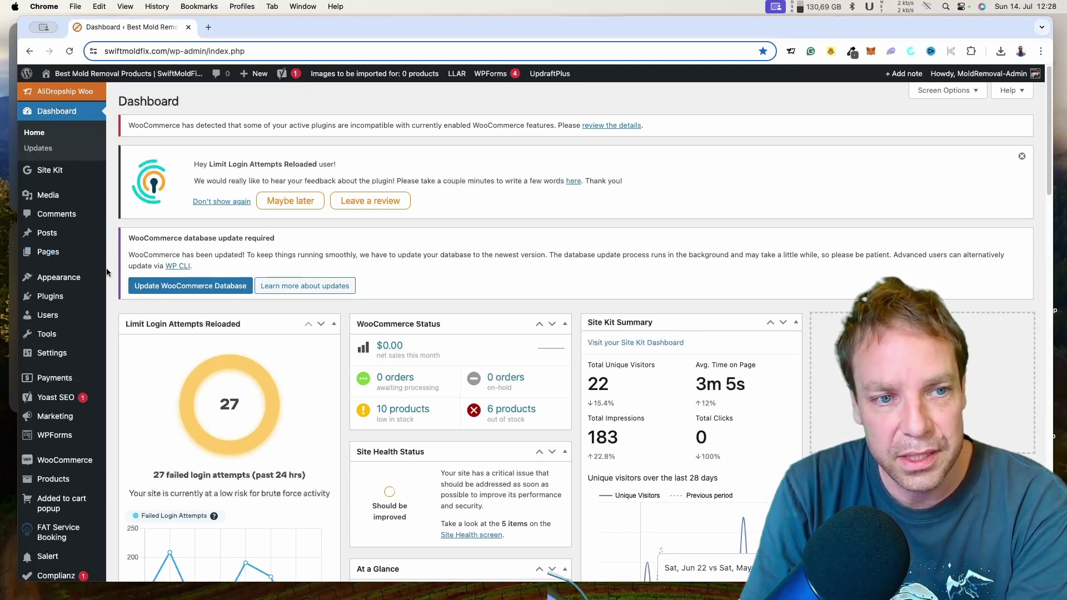
- Open WooCommerce Settings from the sidebar, landing on the General tab
mouse_move(62, 358)
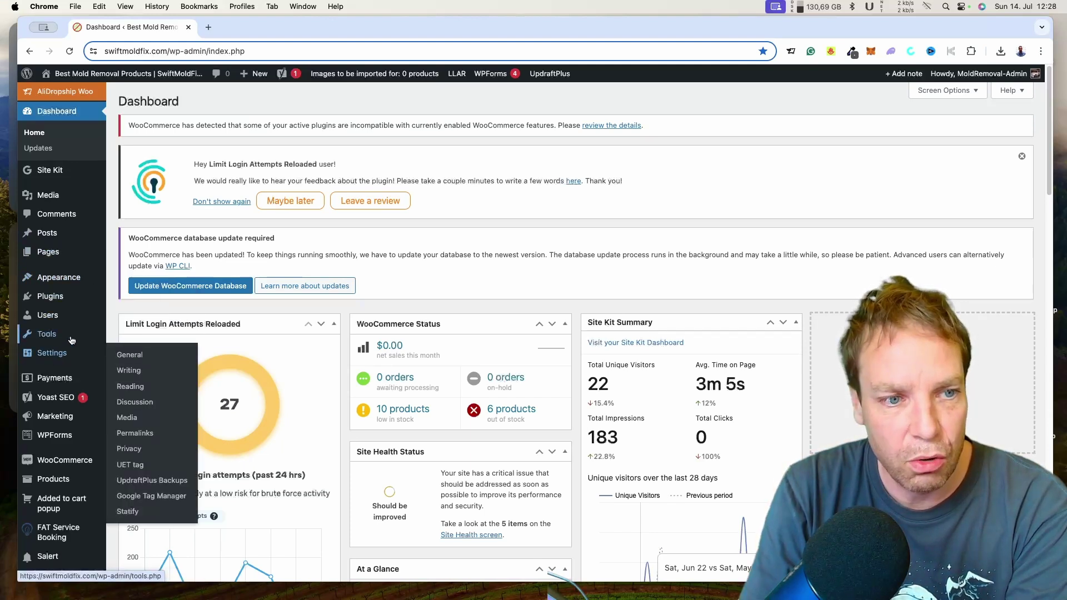
scroll(84, 332, "down", 1)
scroll(84, 332, "down", 1)
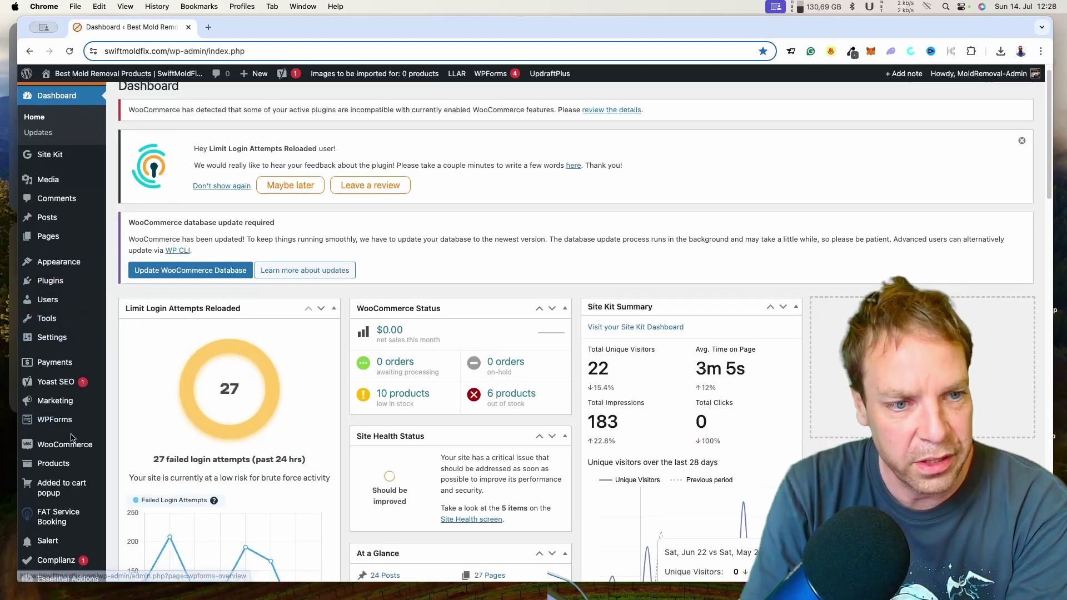
mouse_move(78, 441)
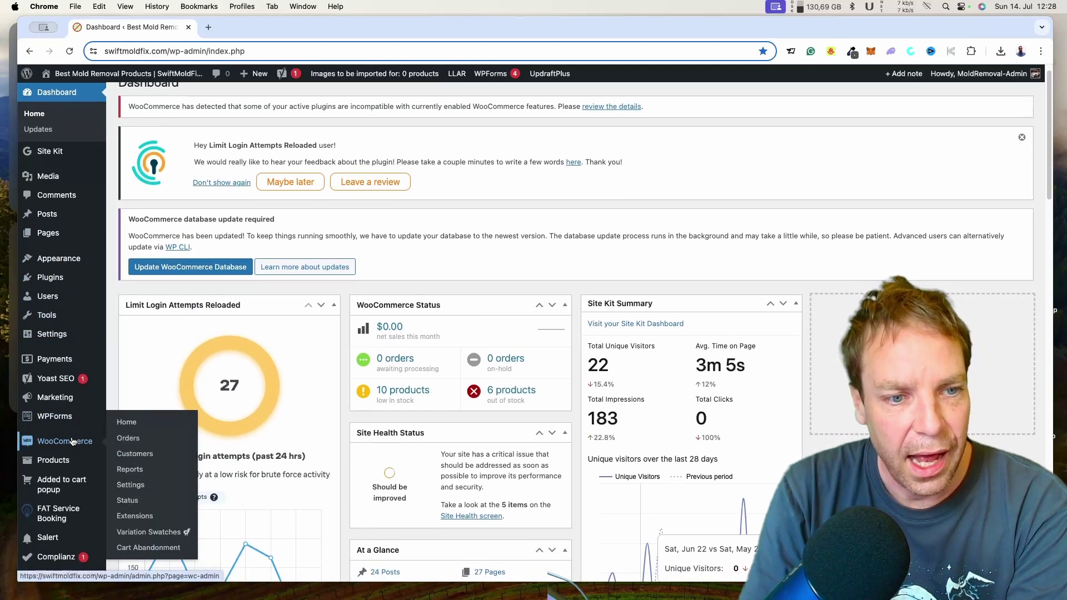
left_click(138, 490)
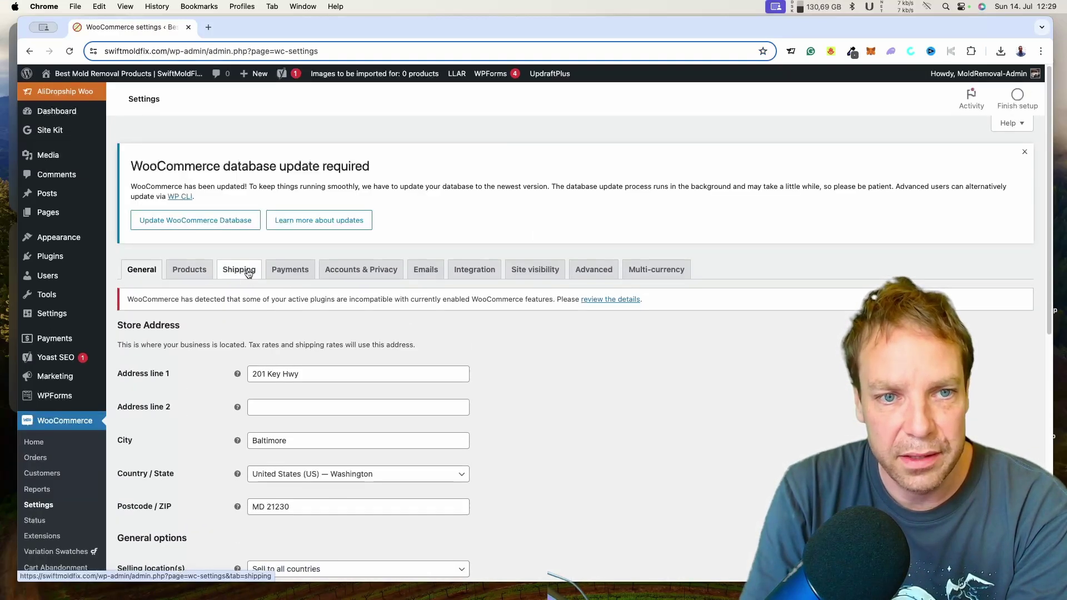
- Switch to the Shipping tab to see the Worldwide Shipping zone listing
left_click(249, 272)
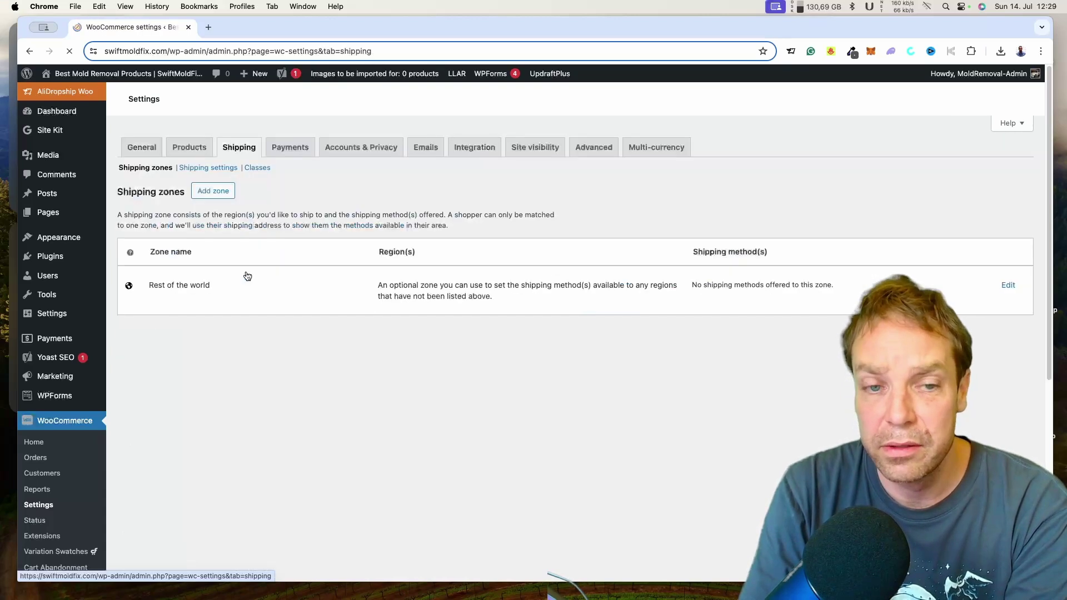
scroll(350, 327, "down", 1)
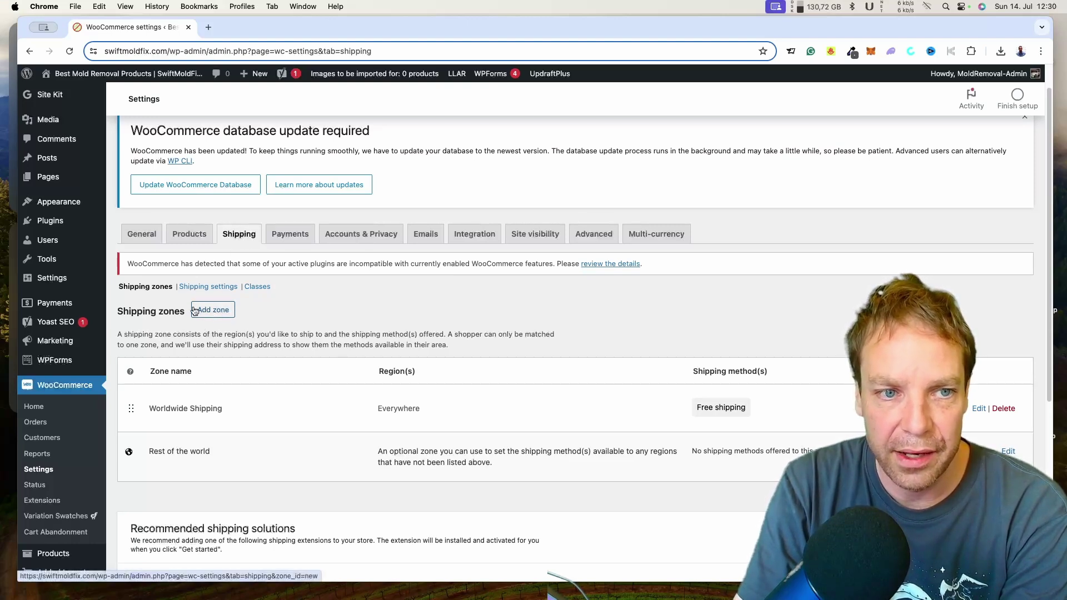
- Add a new zone and enter 'Normal Shipping' as its zone name
left_click(221, 315)
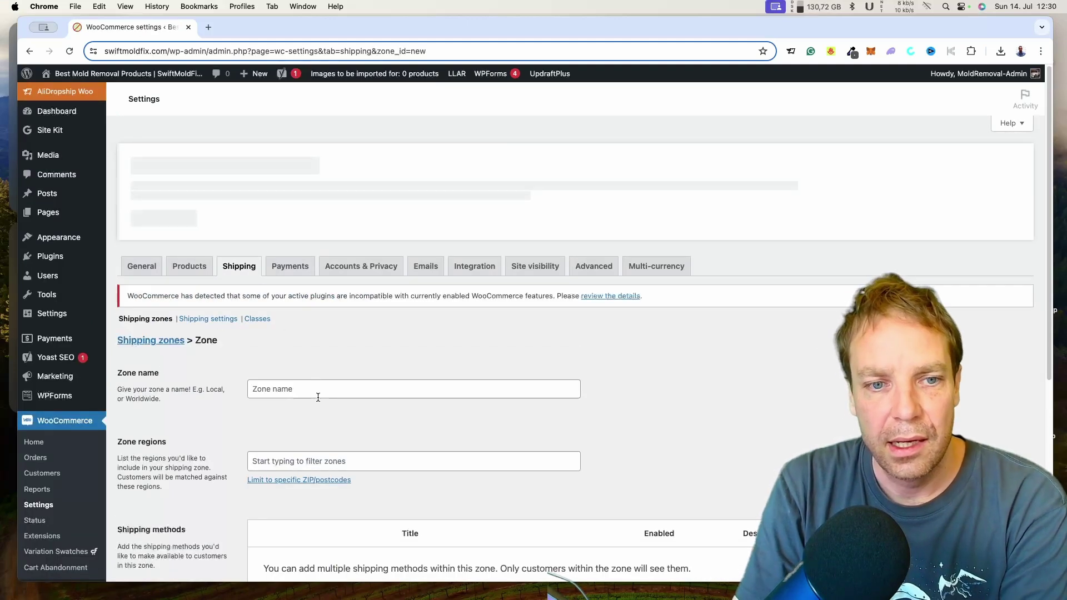
left_click(320, 393)
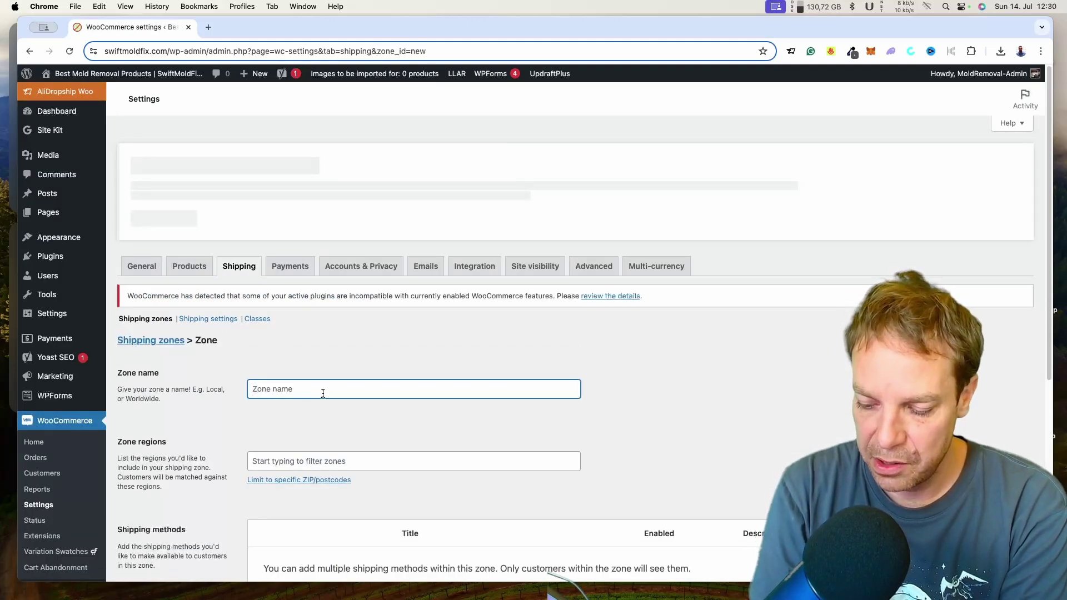
type("Normal")
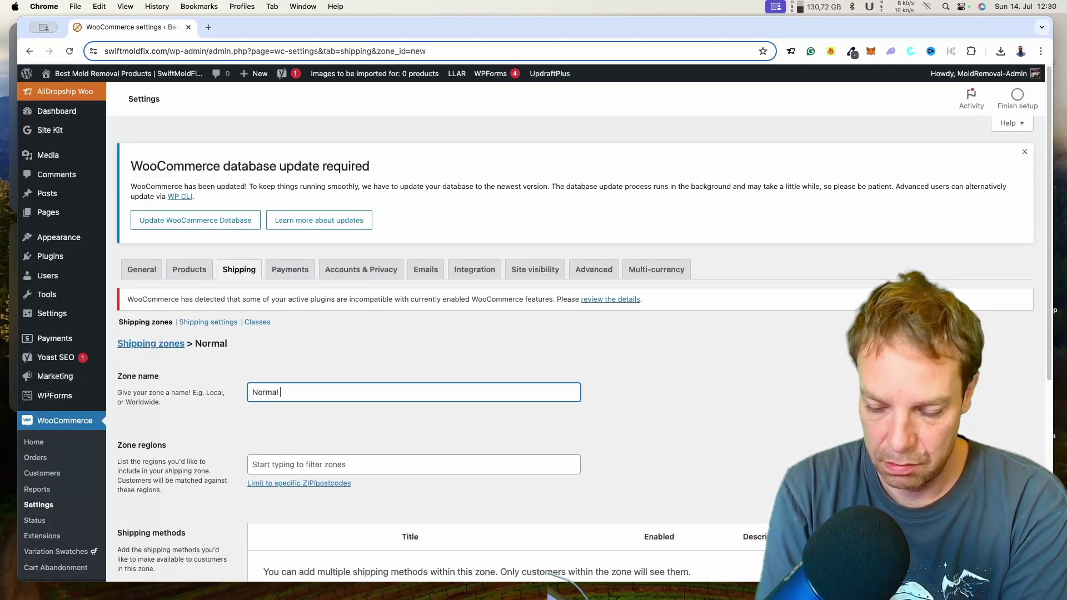
type(" Shipping")
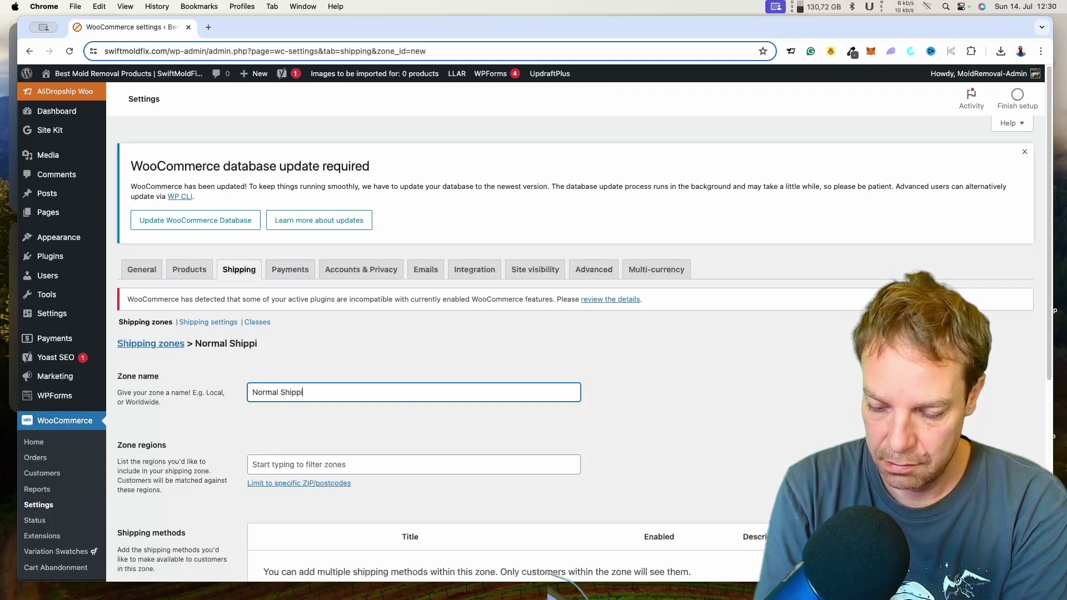
left_click(620, 422)
scroll(615, 466, "down", 2)
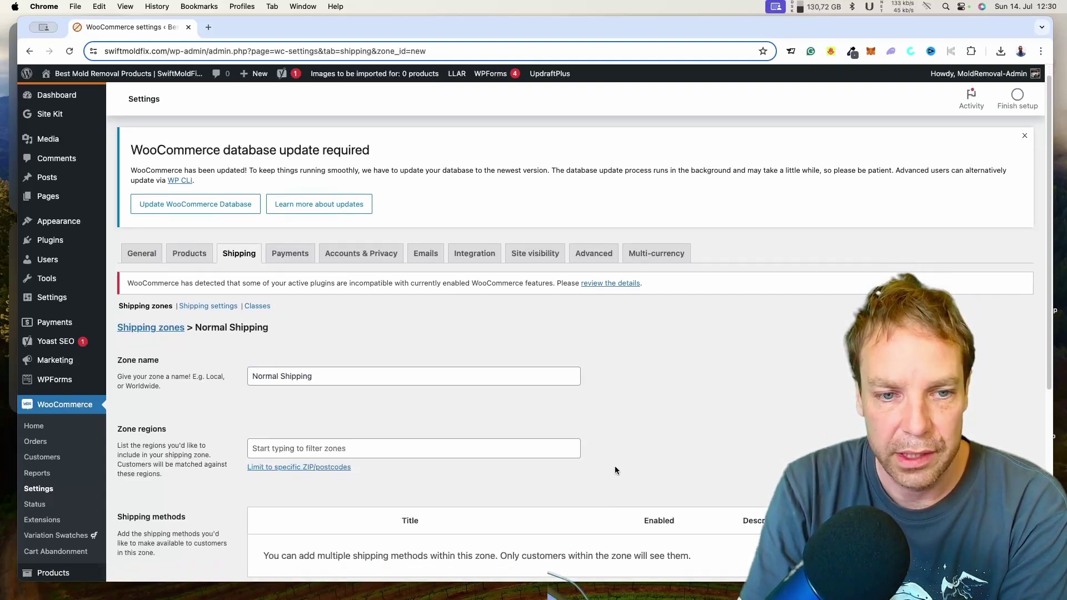
- Set the Normal Shipping zone's regions to Select all countries
left_click(371, 432)
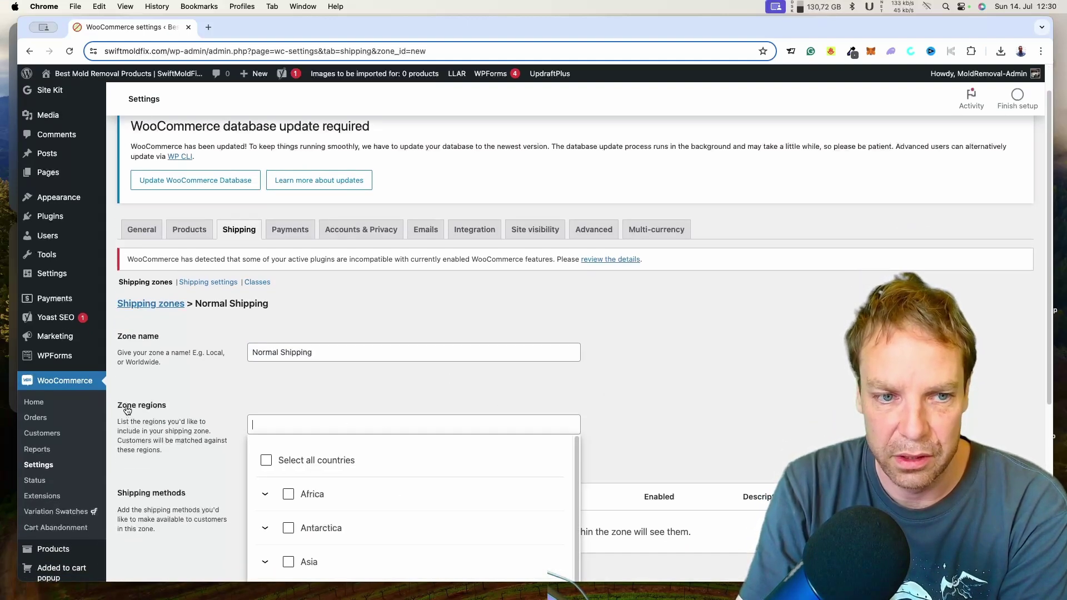
scroll(639, 417, "down", 5)
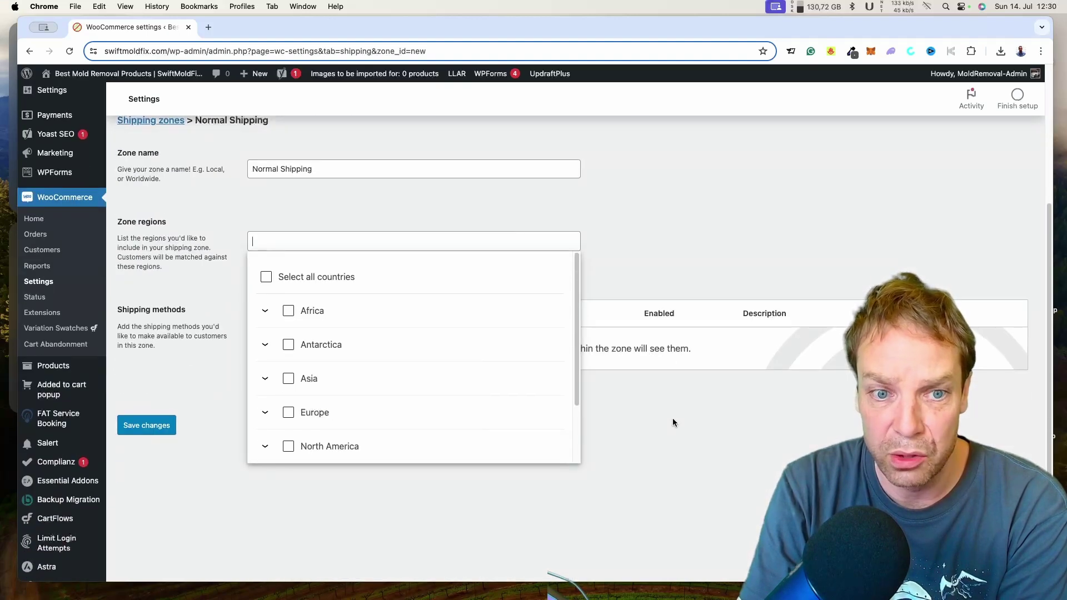
scroll(669, 426, "up", 1)
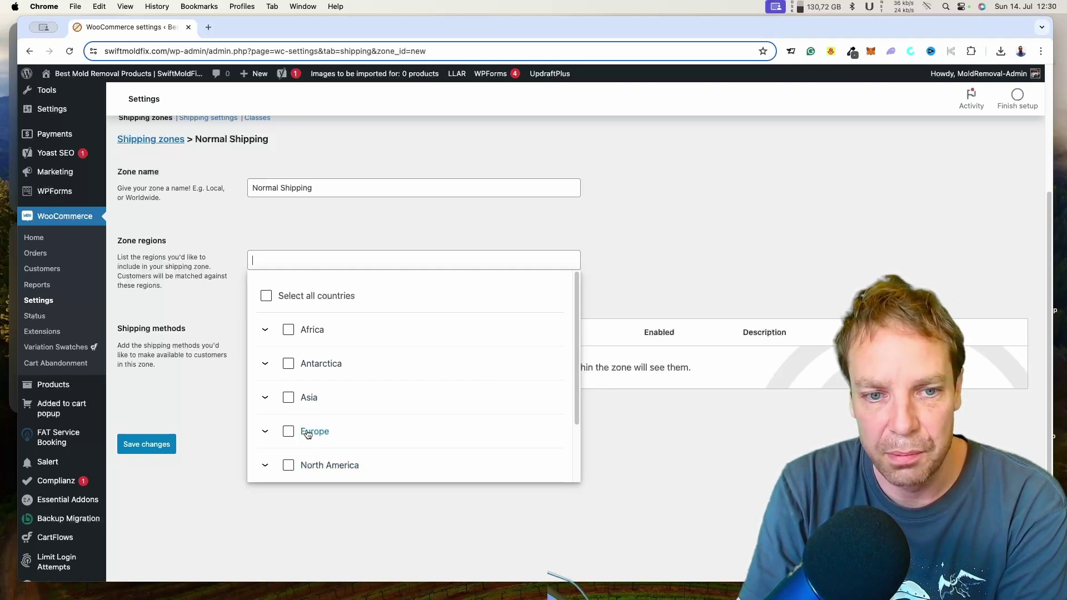
scroll(501, 412, "down", 2)
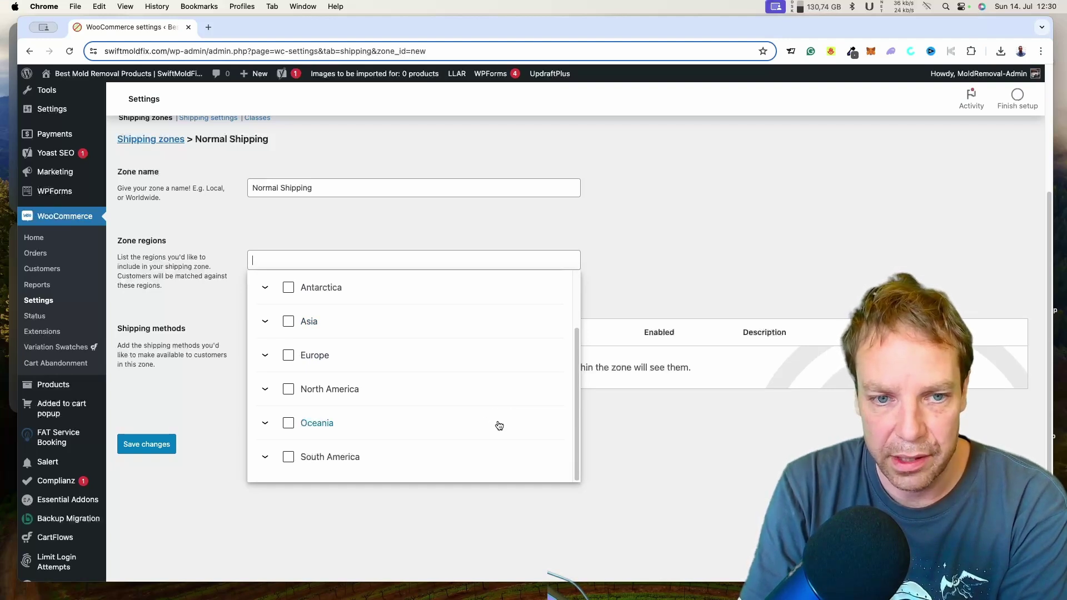
scroll(345, 351, "up", 1)
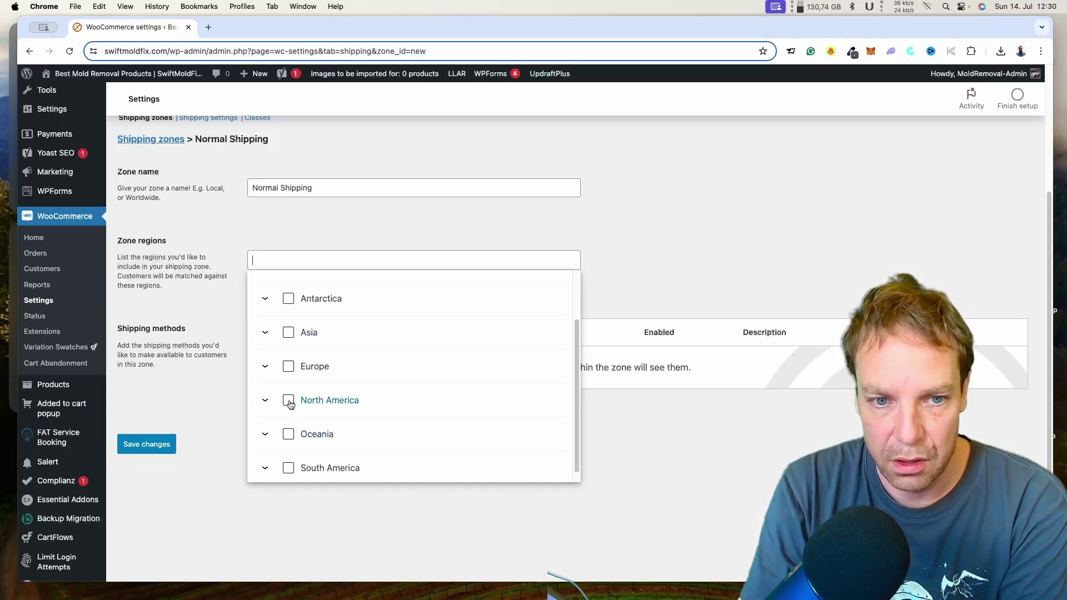
scroll(334, 409, "up", 3)
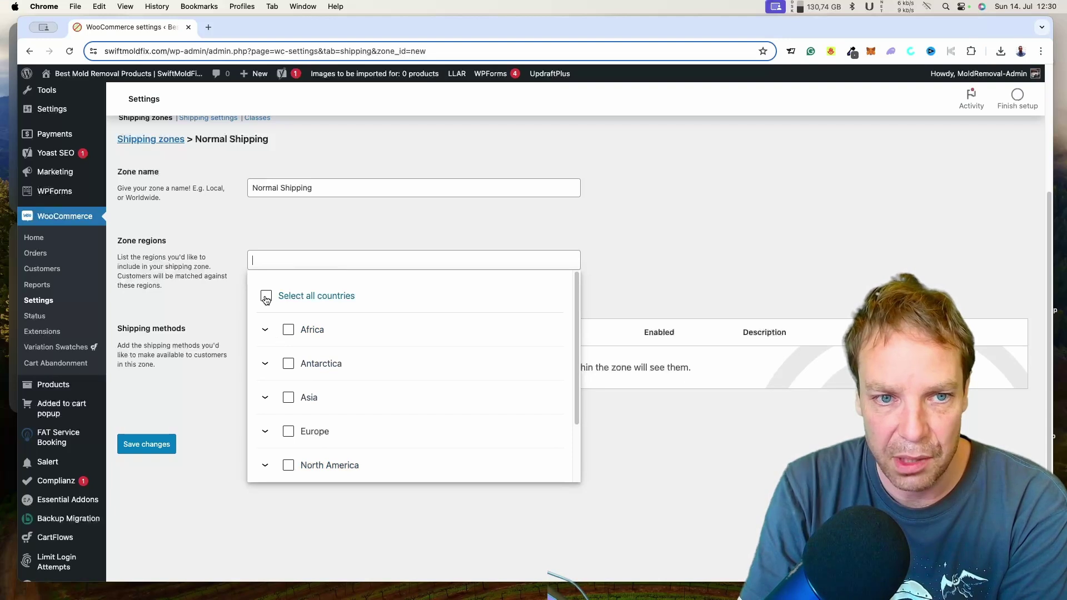
left_click(266, 299)
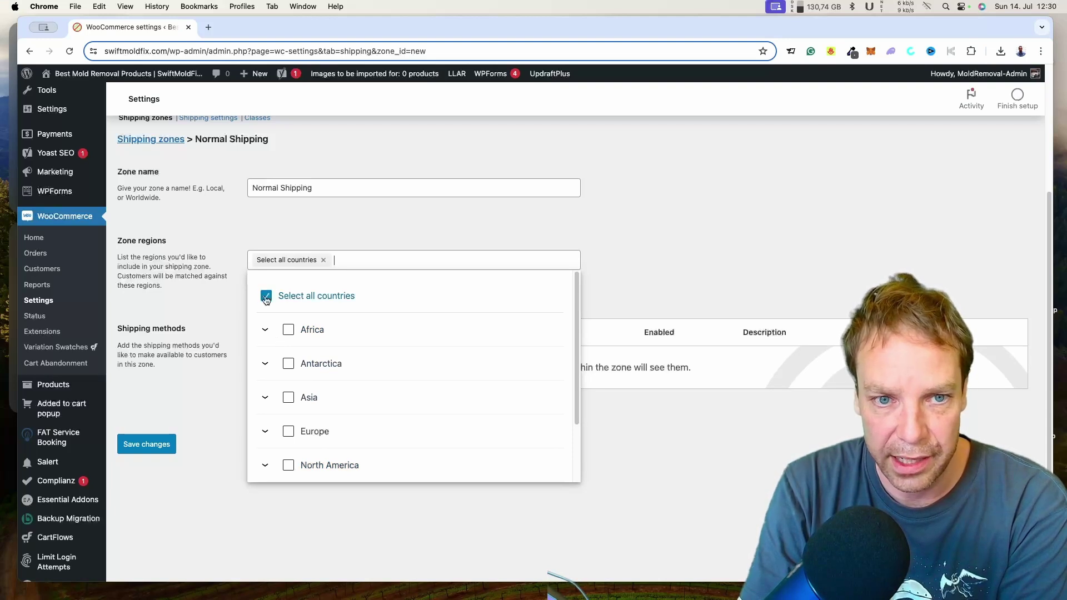
left_click(684, 261)
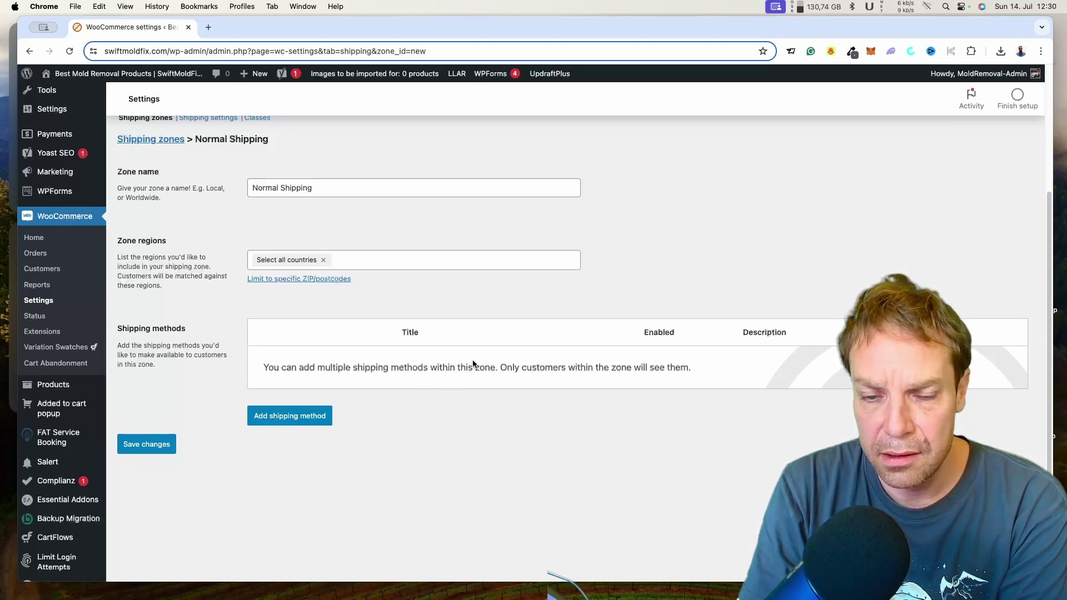
- Choose Flat rate as the zone's shipping method and continue to its settings
left_click(310, 420)
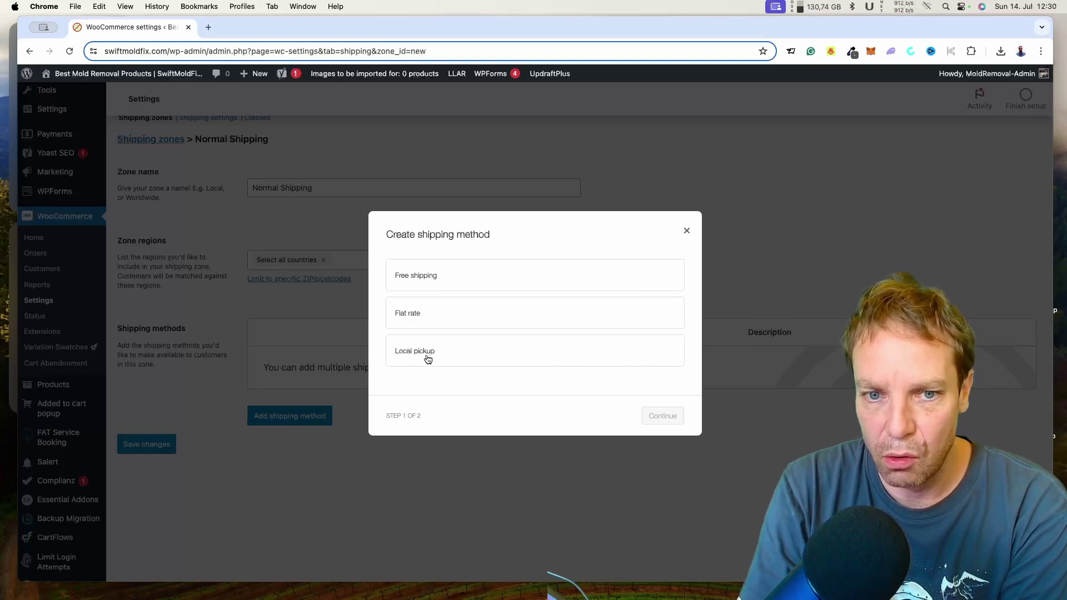
left_click(431, 319)
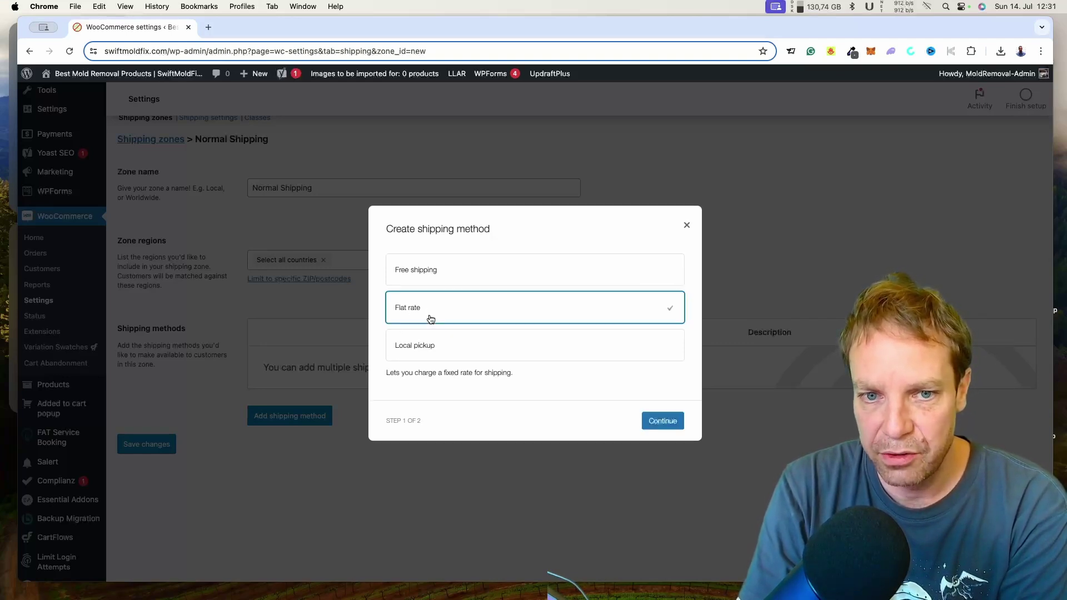
left_click(666, 424)
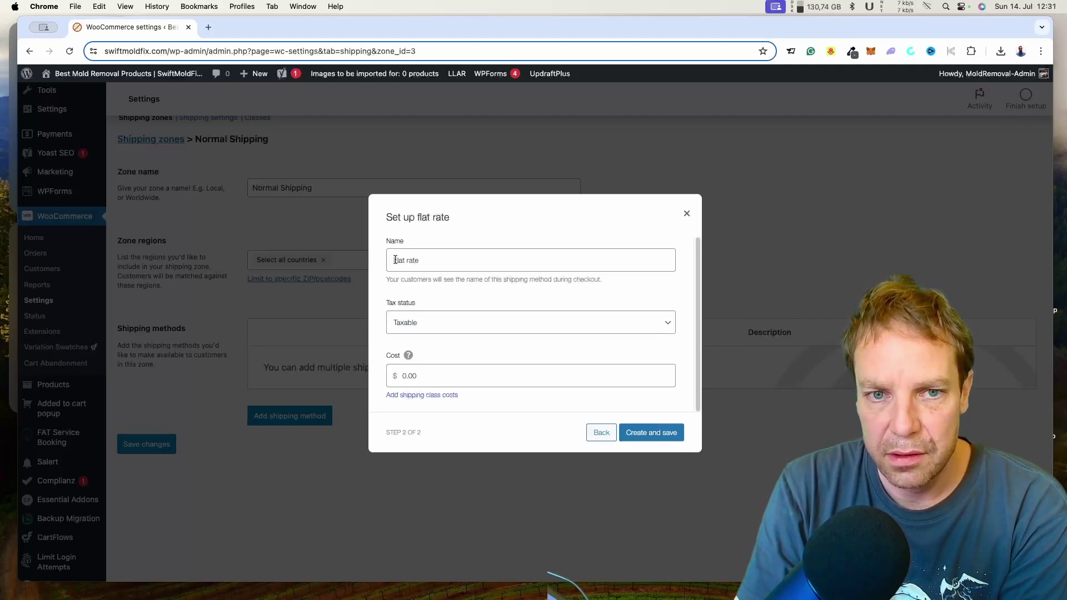
- Keep the name 'Flat rate', set its cost to 6.00, and create it
left_click(423, 261)
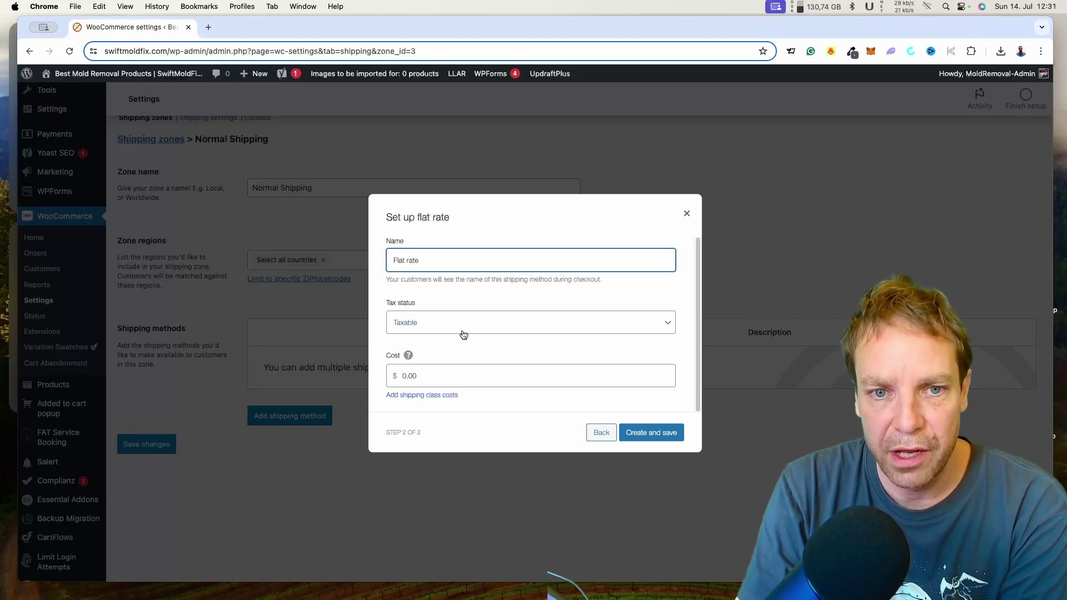
double_click(403, 375)
left_click(408, 377)
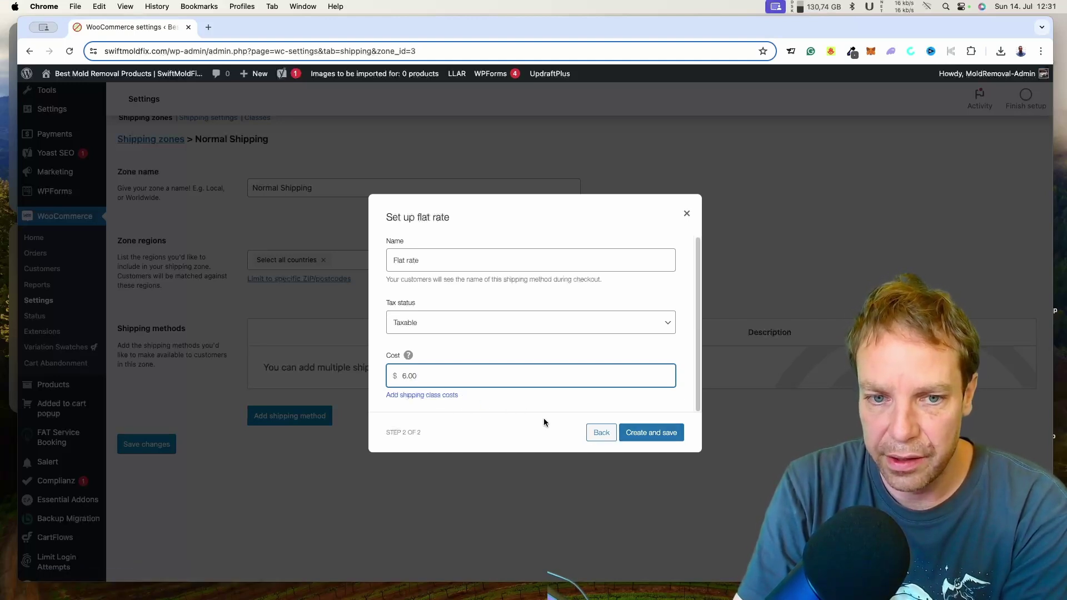
left_click(663, 440)
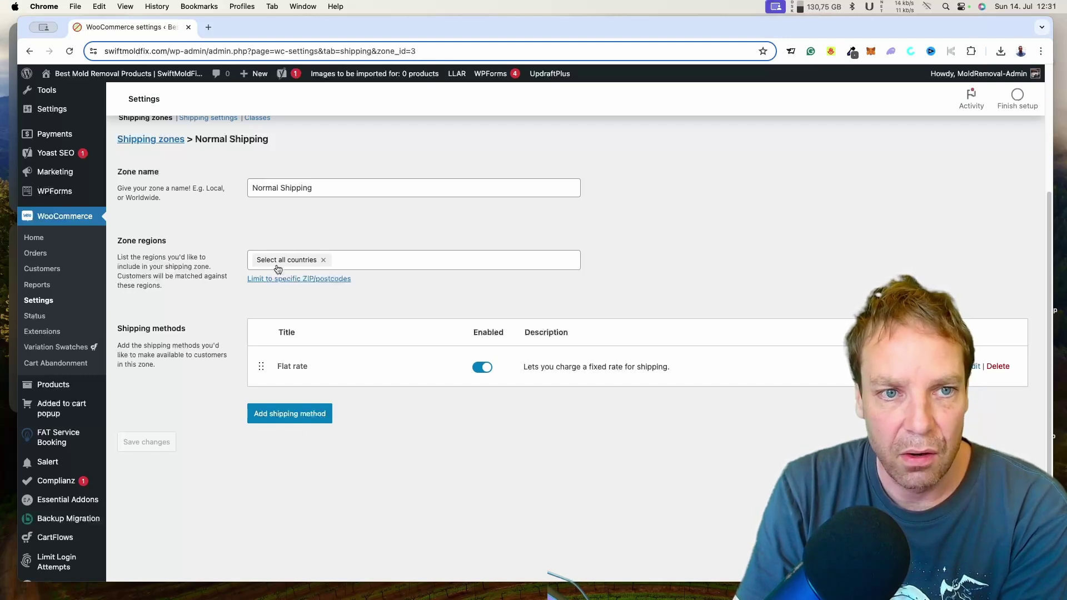
- Return to the Shipping zones list via the breadcrumb link
scroll(195, 388, "up", 3)
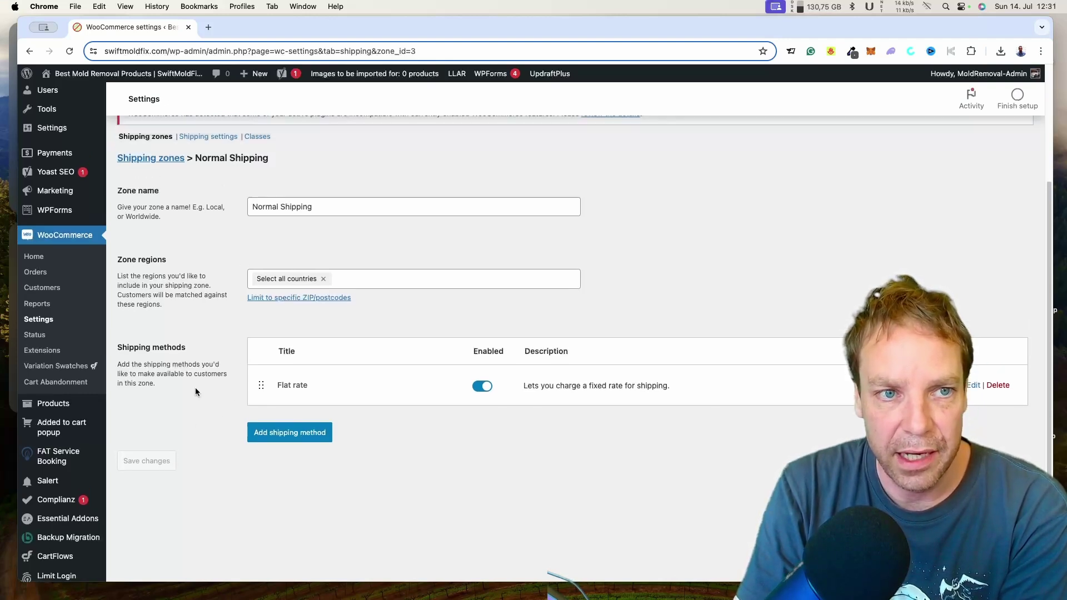
left_click(161, 246)
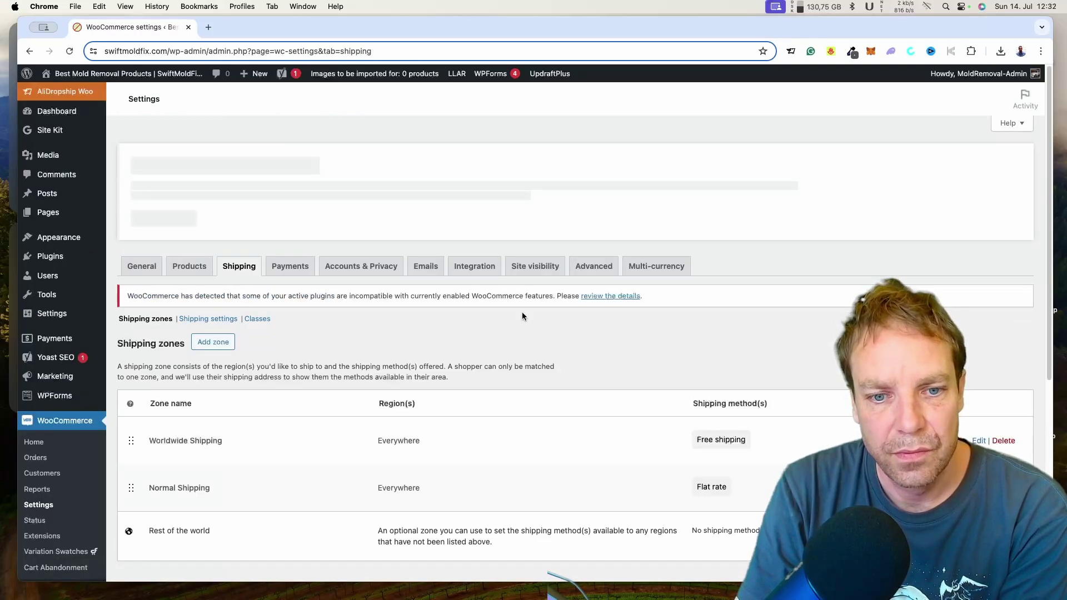
- Start a second shipping zone with Add zone on the zones list
scroll(521, 312, "down", 2)
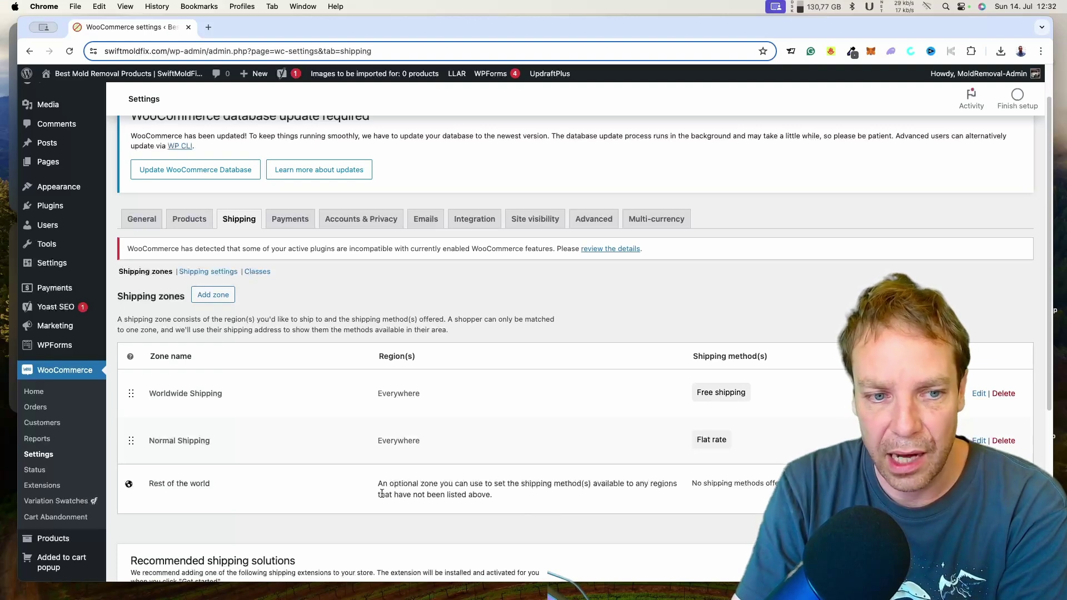
scroll(382, 493, "down", 1)
scroll(382, 493, "down", 2)
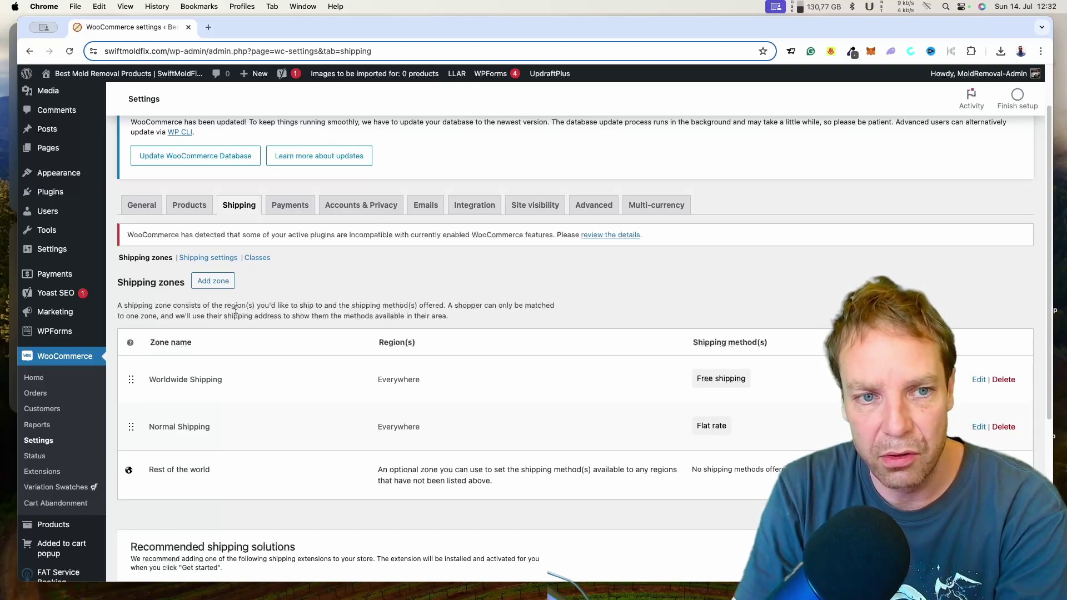
left_click(220, 285)
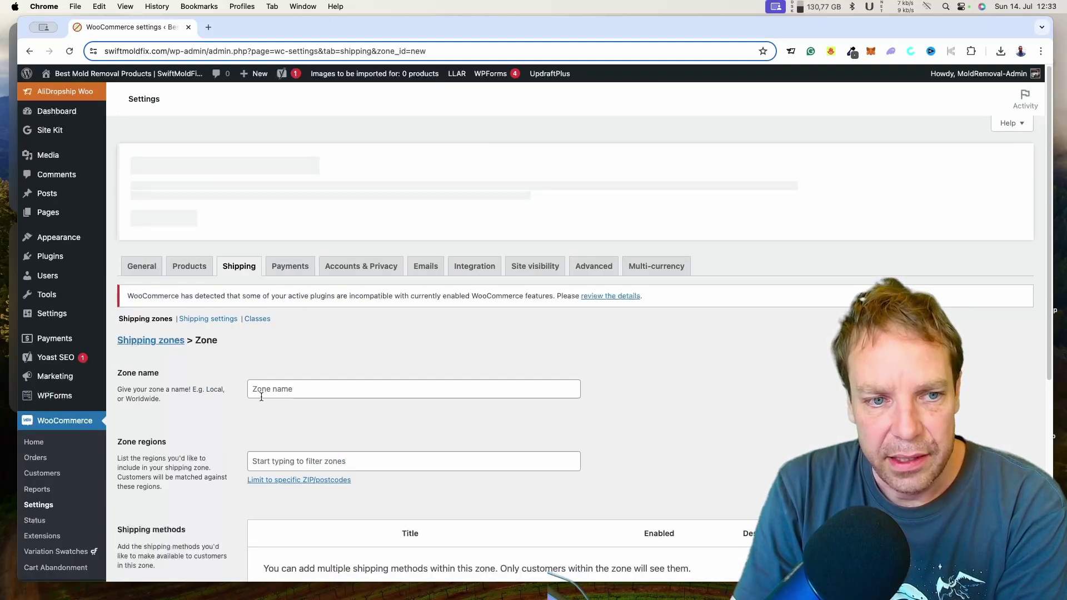
- Enter 'Free Shipping Over $100' as the new zone's name
left_click(265, 393)
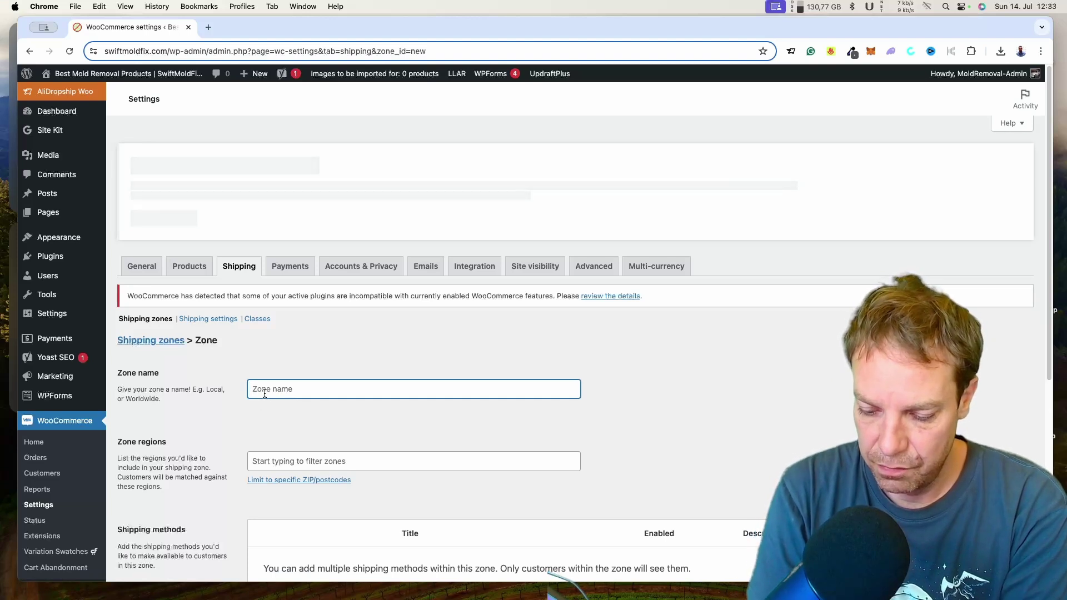
type("F")
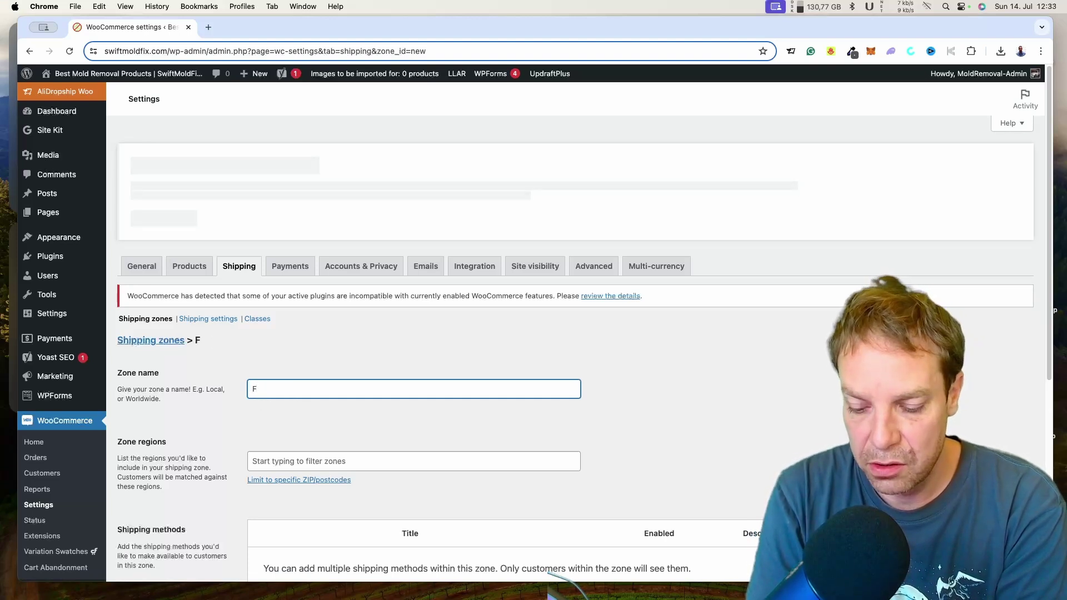
type("ree Shi")
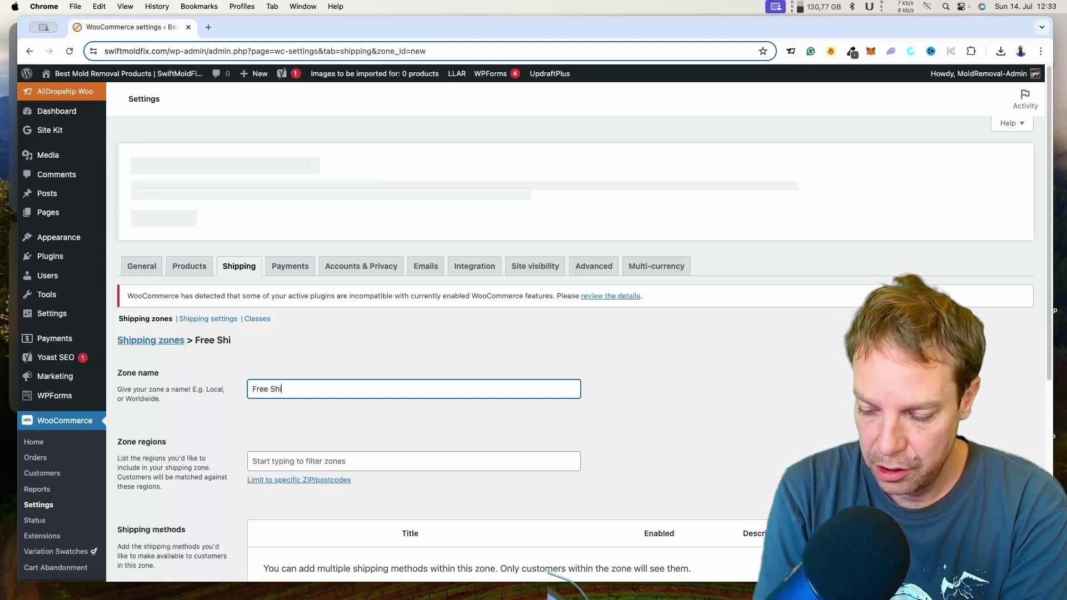
type("pping Over $100")
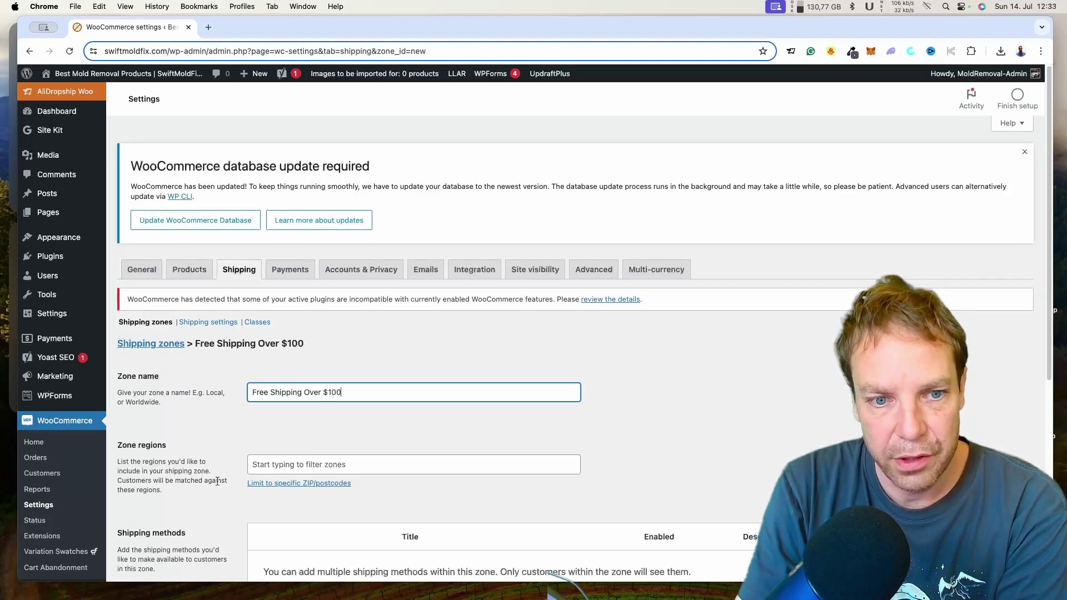
- Set the zone's regions to all countries, then start adding a shipping method
left_click(278, 464)
scroll(682, 482, "down", 2)
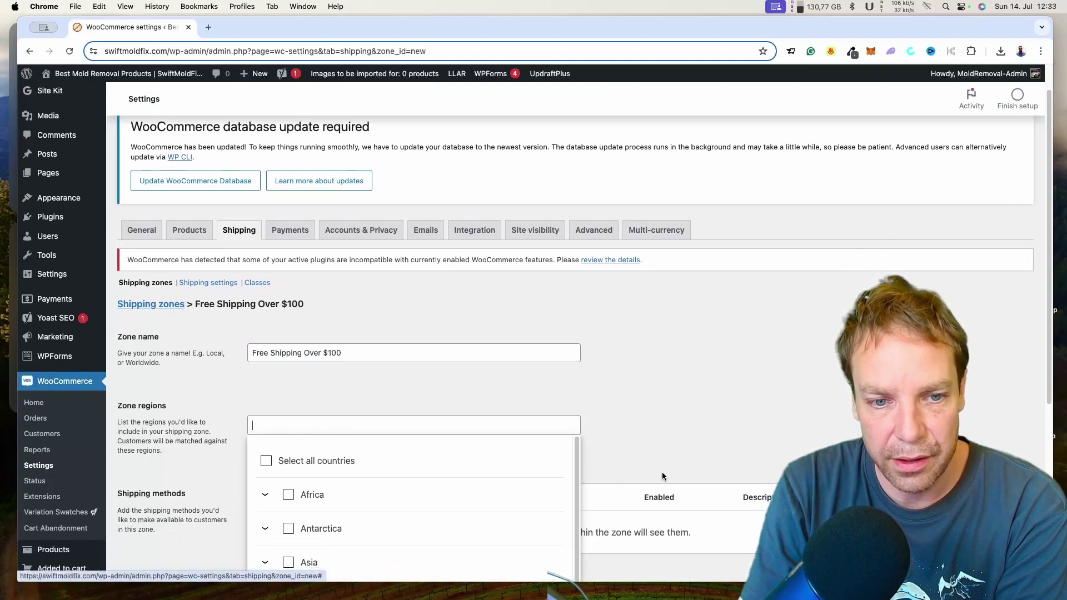
scroll(648, 471, "down", 4)
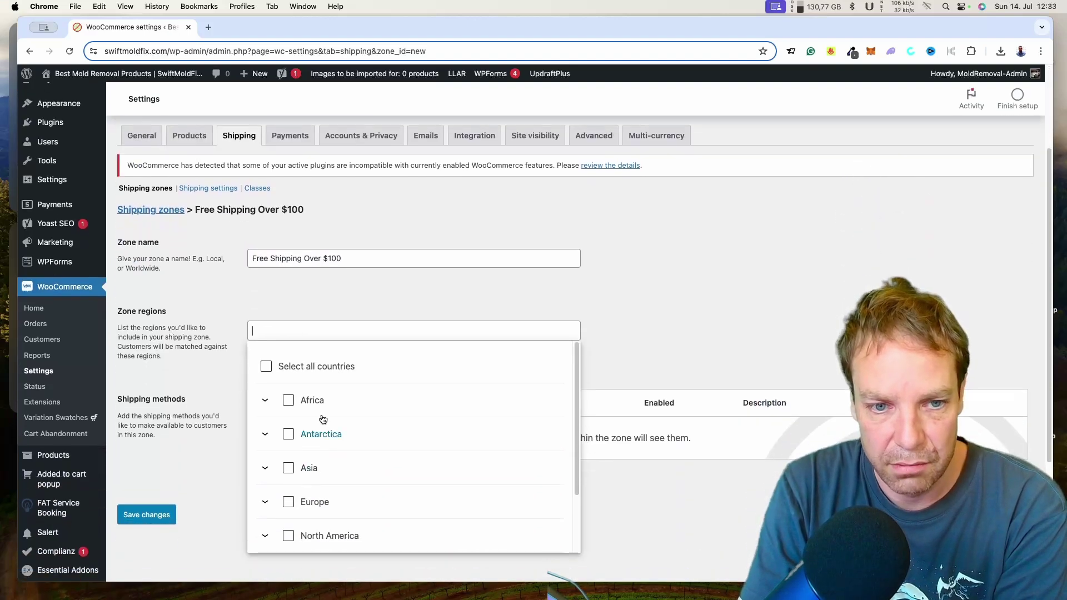
left_click(267, 370)
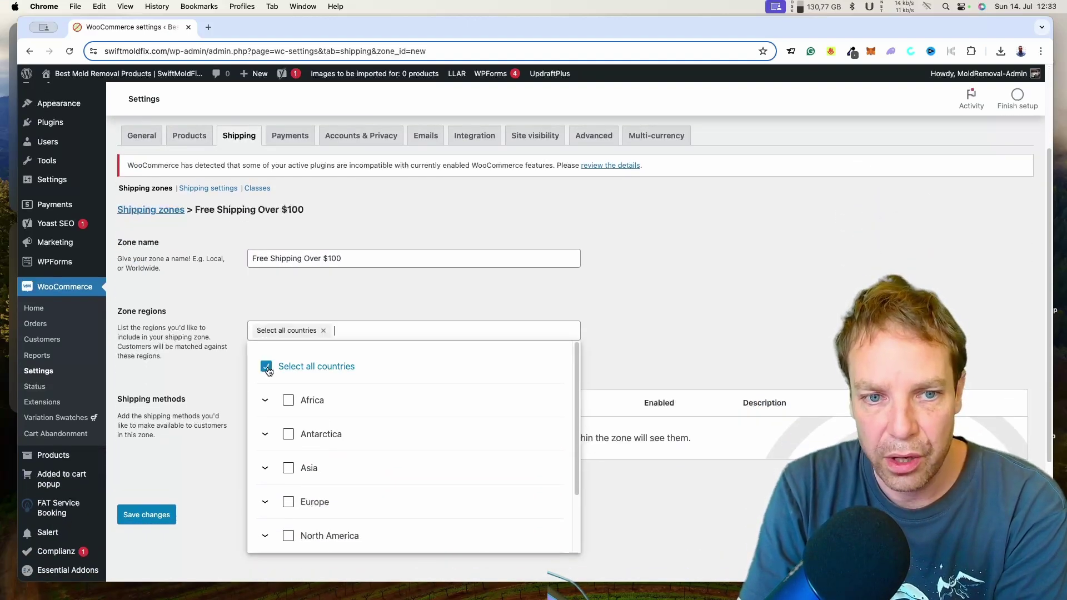
left_click(654, 356)
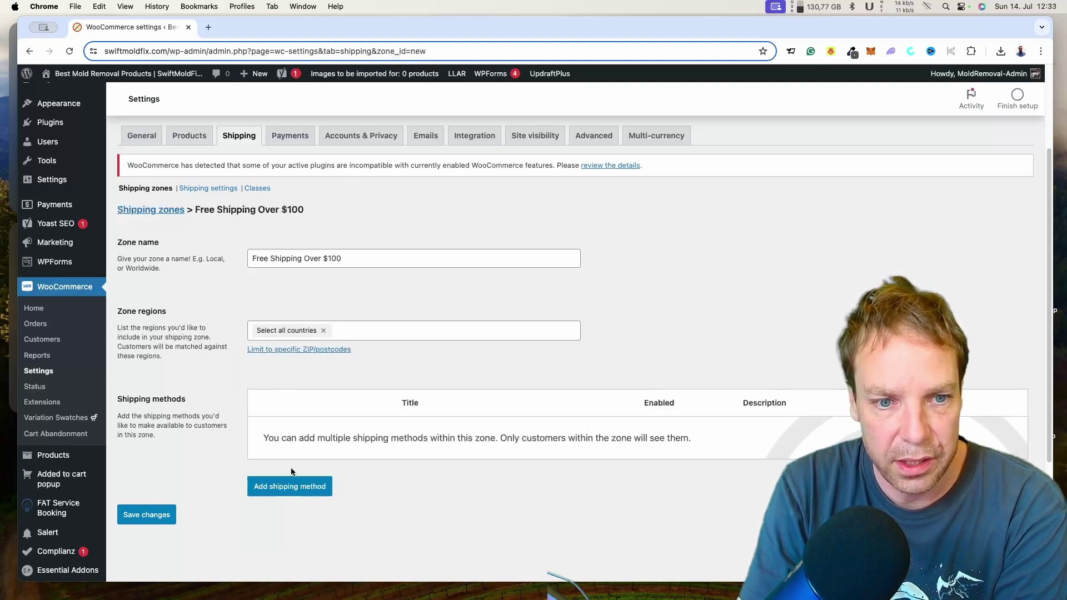
left_click(310, 494)
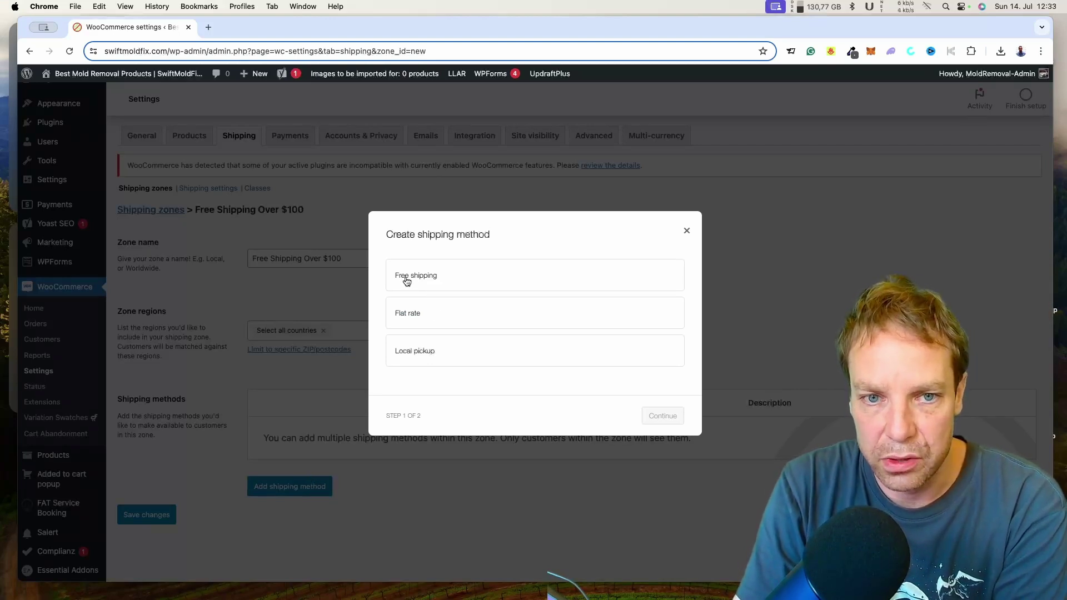
- Pick 'Free shipping' as the zone's shipping method and continue to its settings
left_click(433, 279)
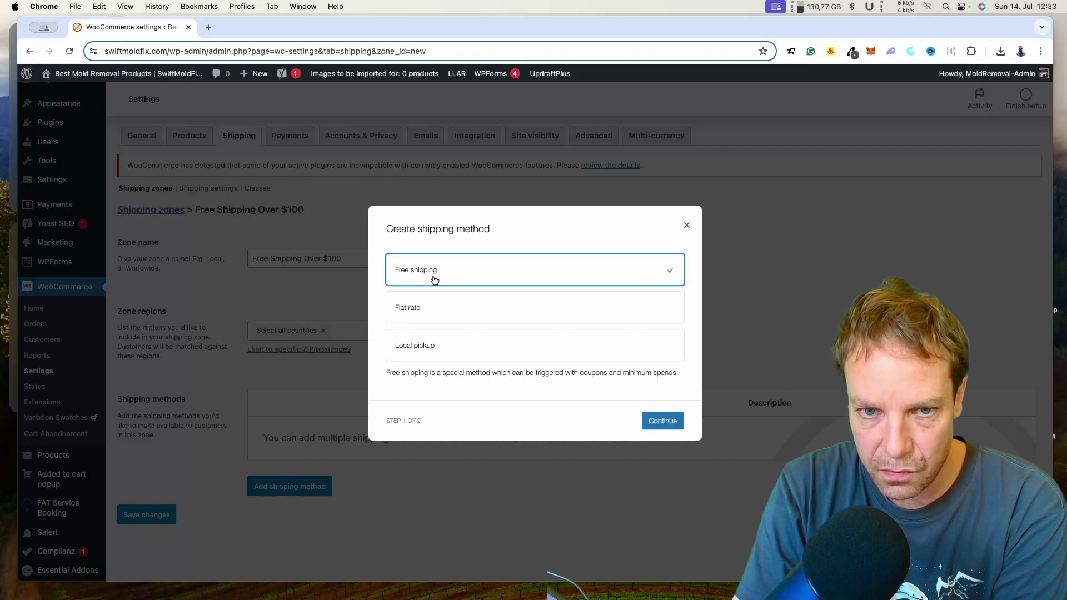
left_click(670, 424)
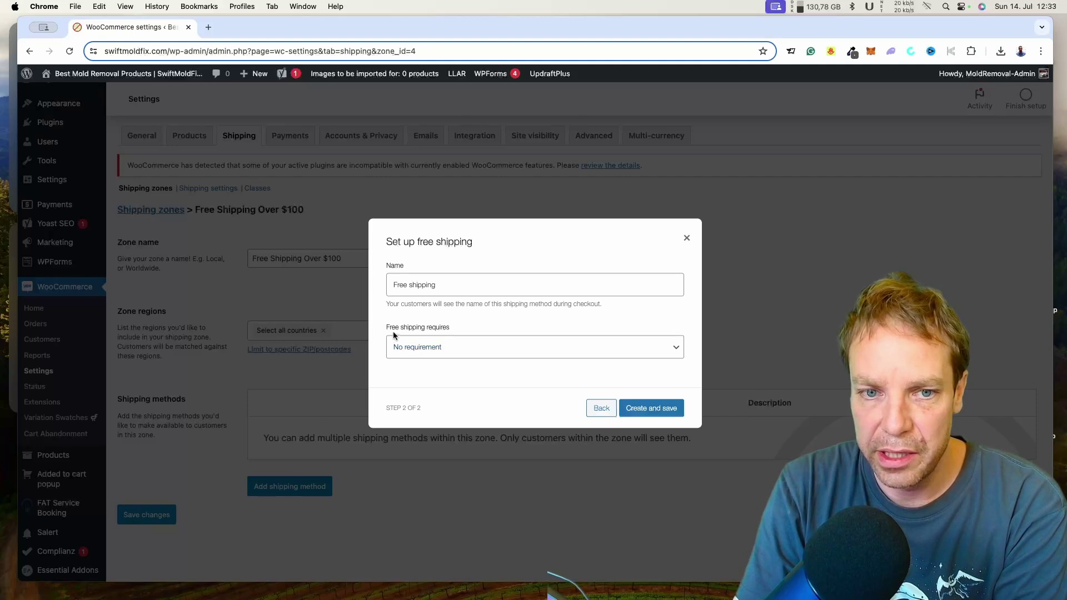
- Set 'Free shipping requires' to 'A minimum order amount'
left_click(496, 355)
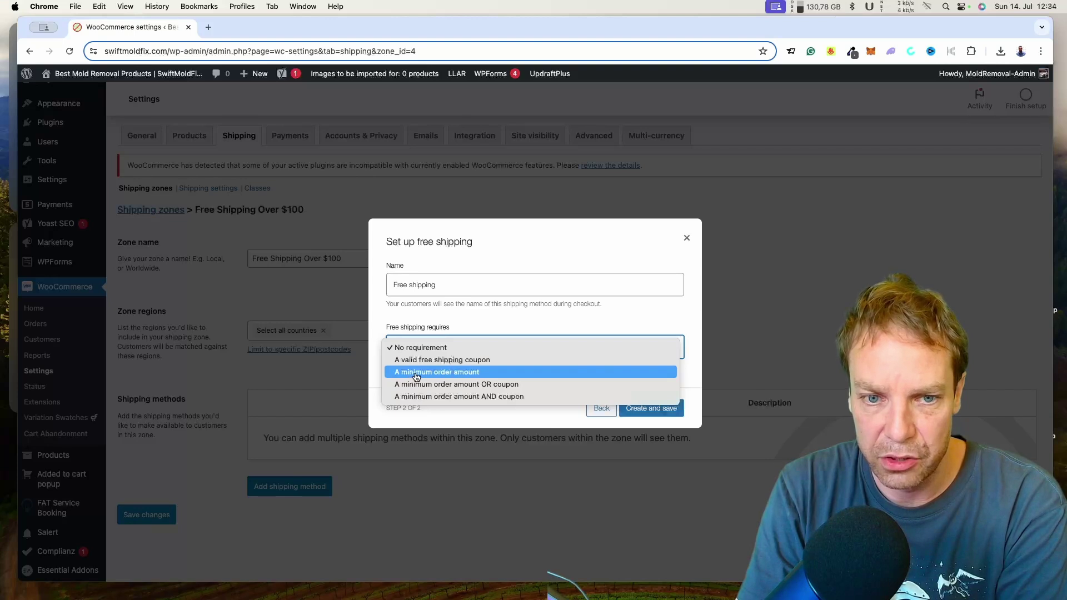
left_click(448, 373)
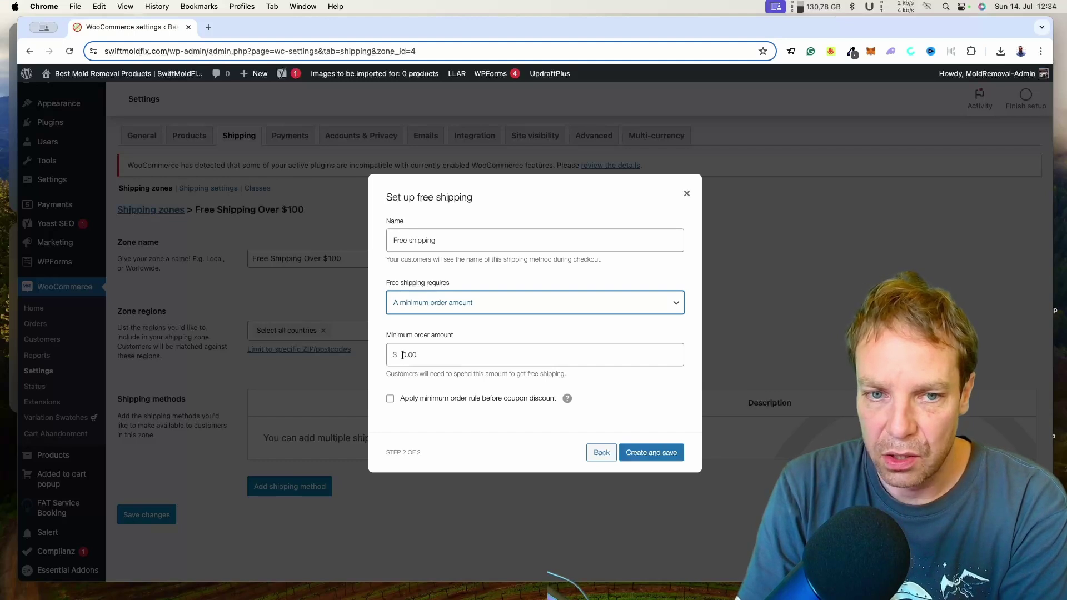
- Replace the 0.00 minimum order amount with 99.99
double_click(403, 356)
left_click(405, 358)
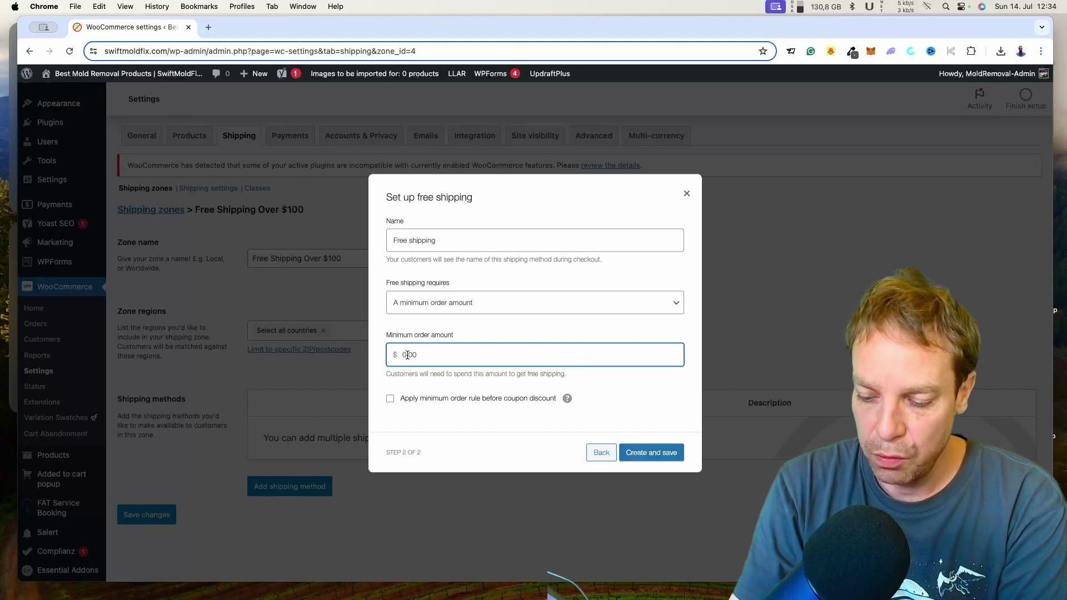
type("00")
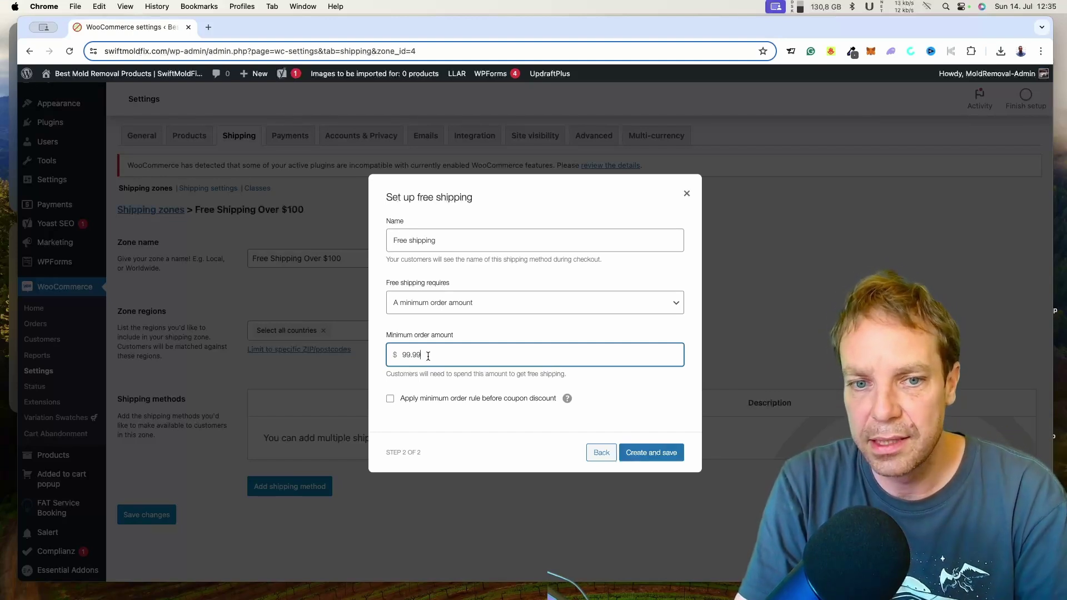
double_click(406, 356)
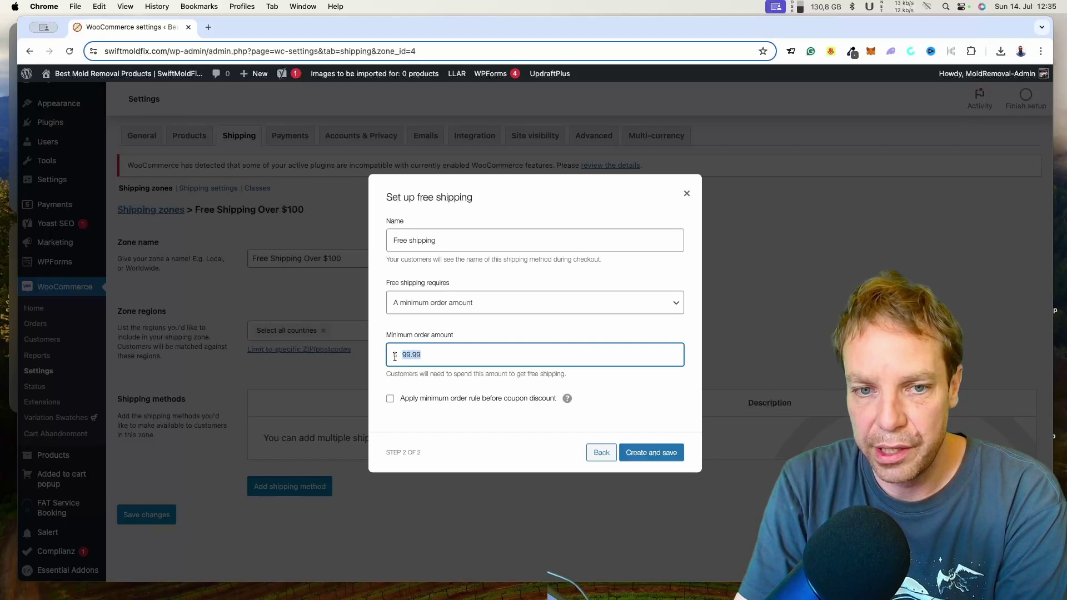
type("9.99")
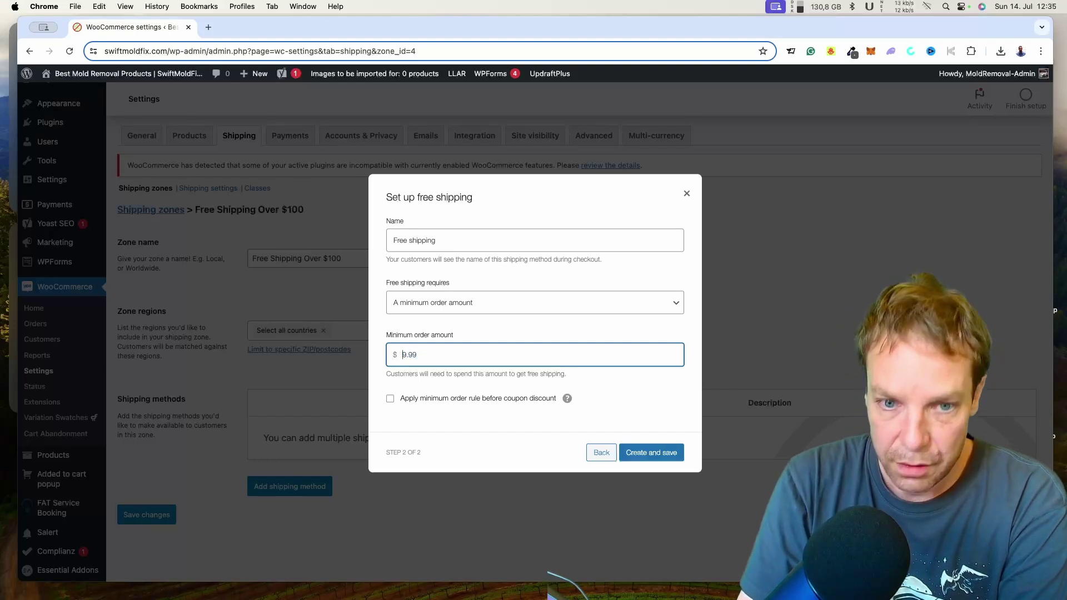
type("4")
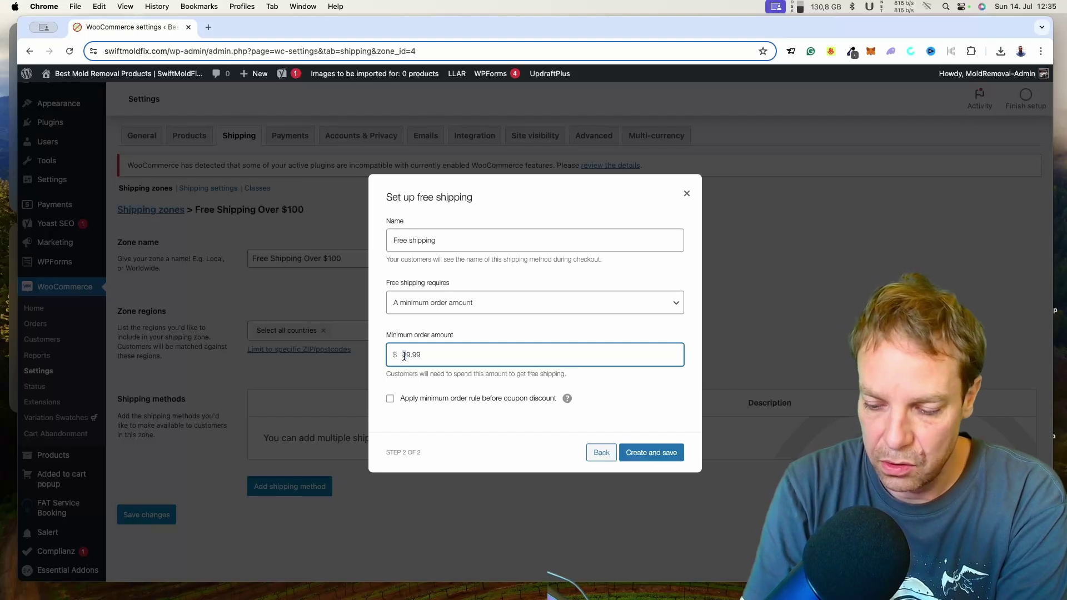
key("BackSpace")
type("9")
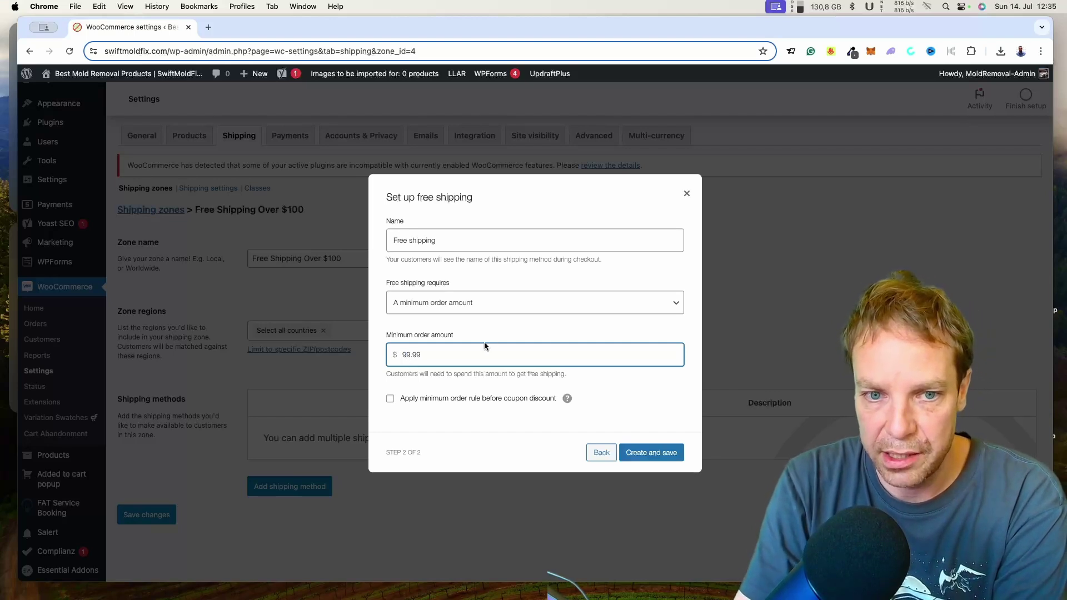